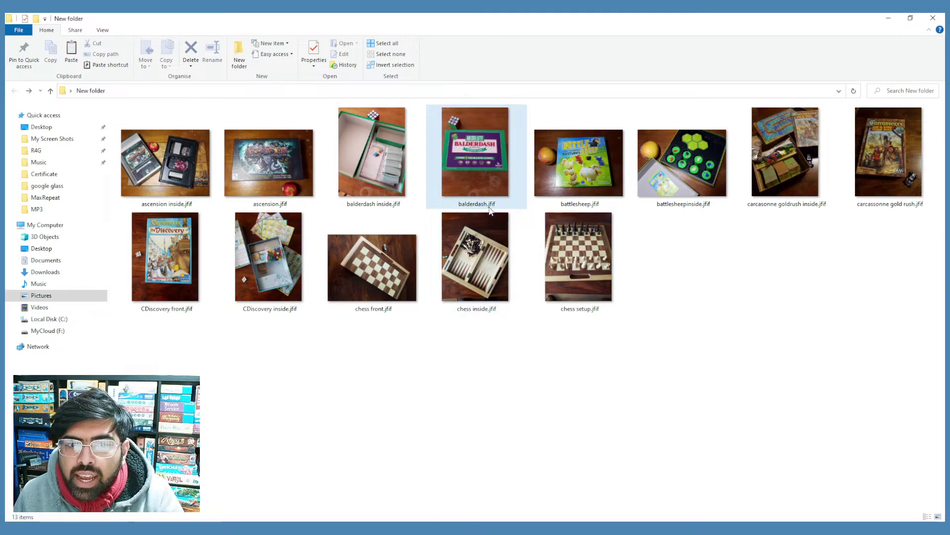
Rename ascension inside.jfif to ascension inside.jpg, accepting the extension-change warning.
click(148, 192)
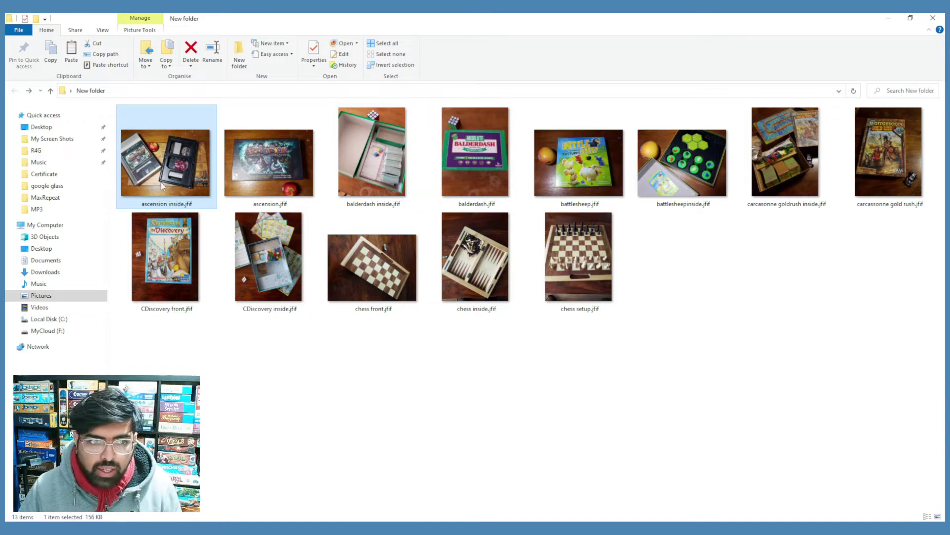
click(344, 416)
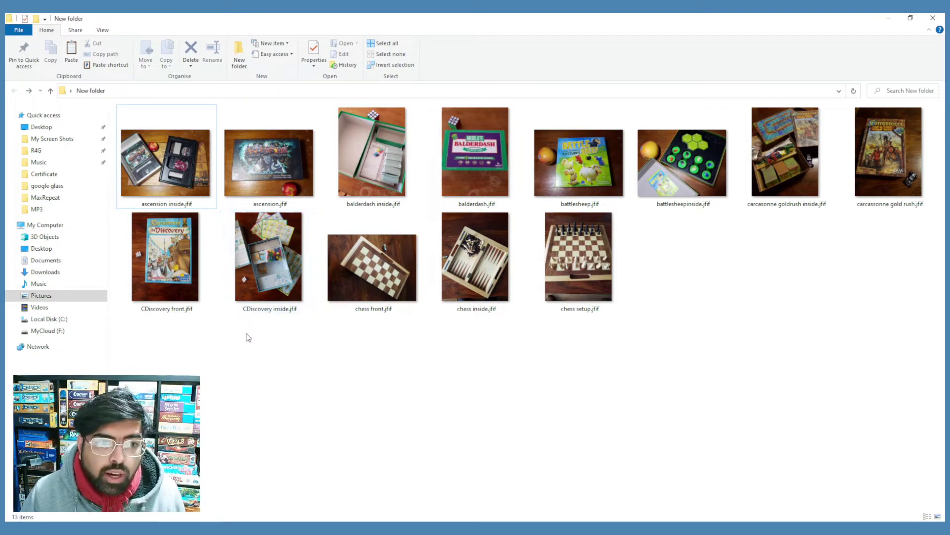
key(Down)
key(Up)
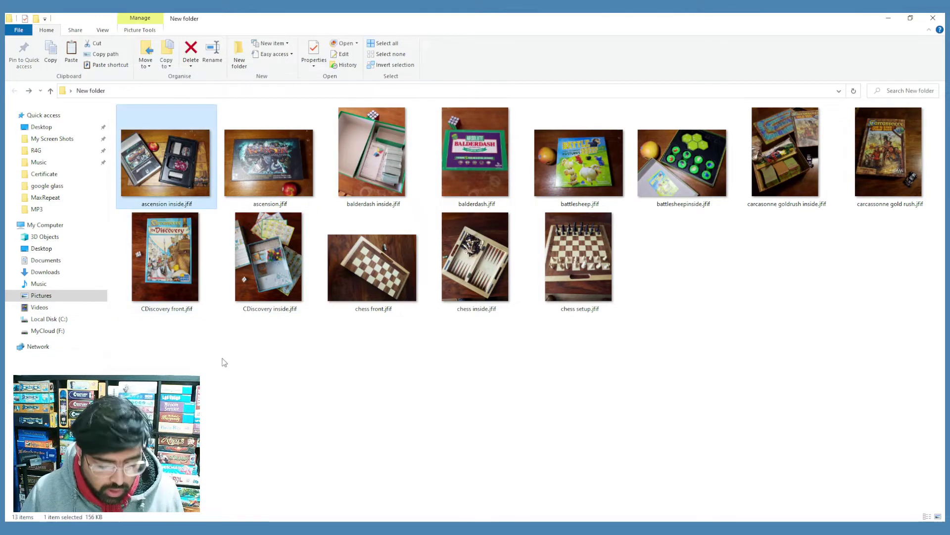
key(F2)
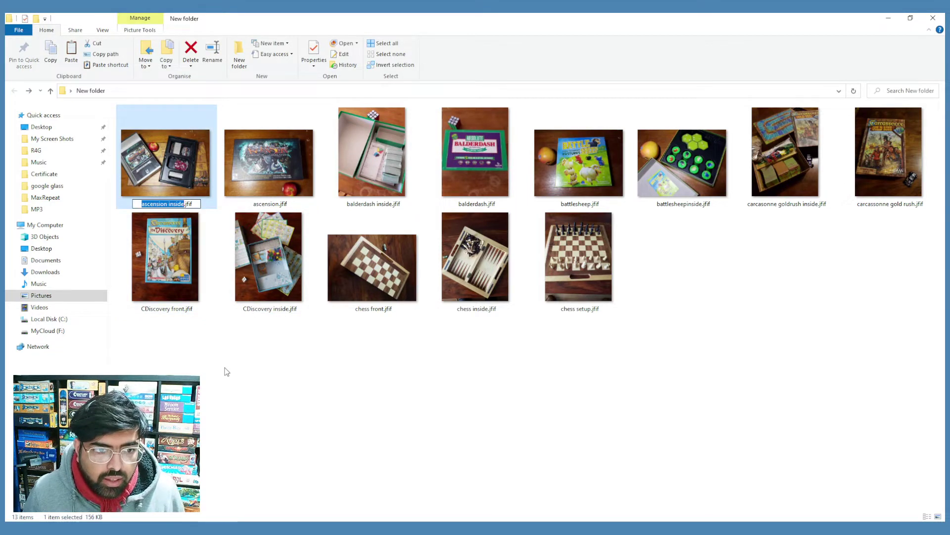
key(Right)
key(BackSpace)
key(BackSpace)
key(BackSpace)
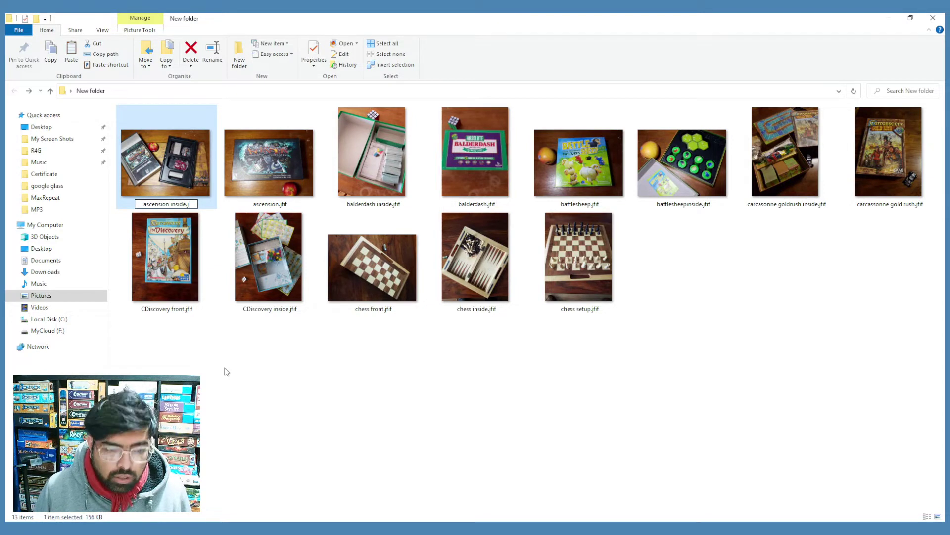
text(pg)
key(Return)
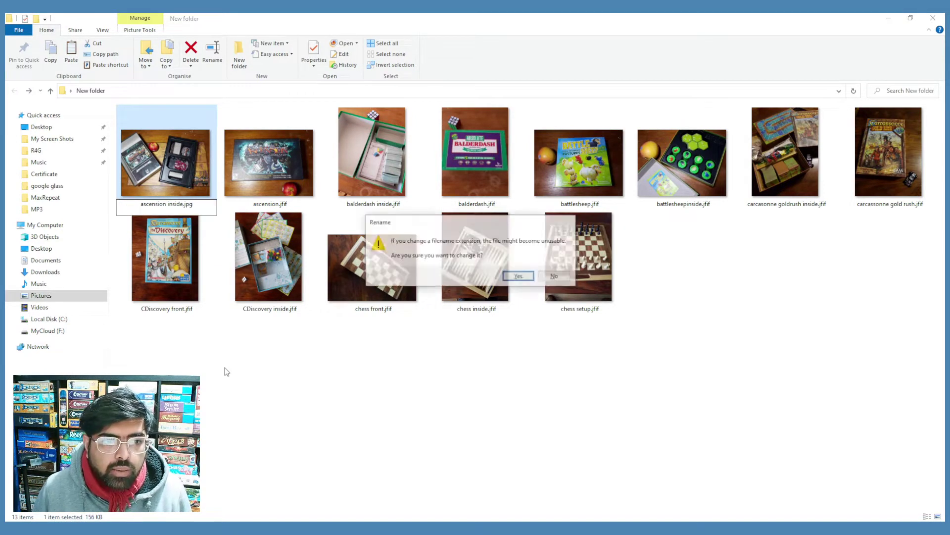
key(Return)
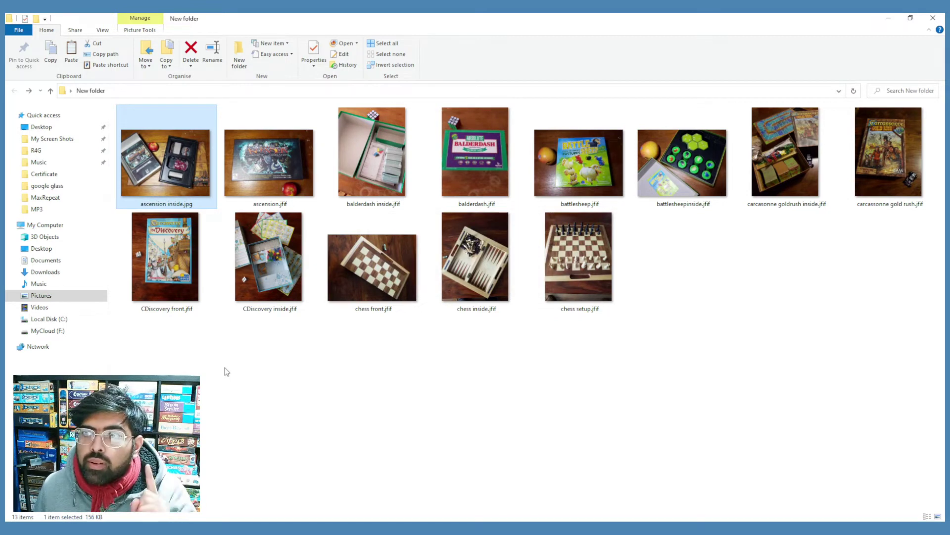
Arrow through the folder's photos to review their names, ending on the first one.
key(Right)
key(Right)
key(Right)
key(Right)
key(Right)
key(Right)
key(Right)
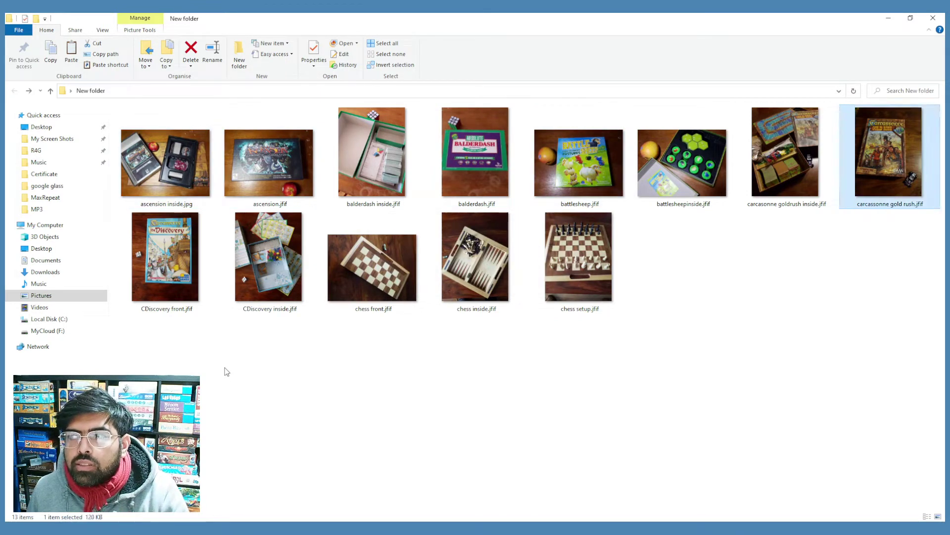
key(Right)
key(Left)
key(Right)
key(Right)
key(Right)
key(Right)
key(Right)
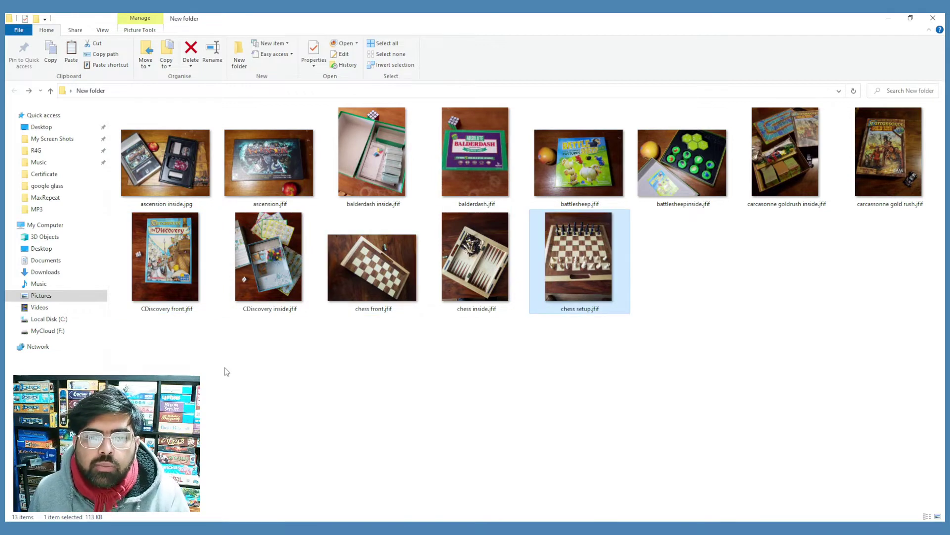
key(Left)
key(Left)
key(Left)
key(Home)
key(Right)
key(Right)
key(Right)
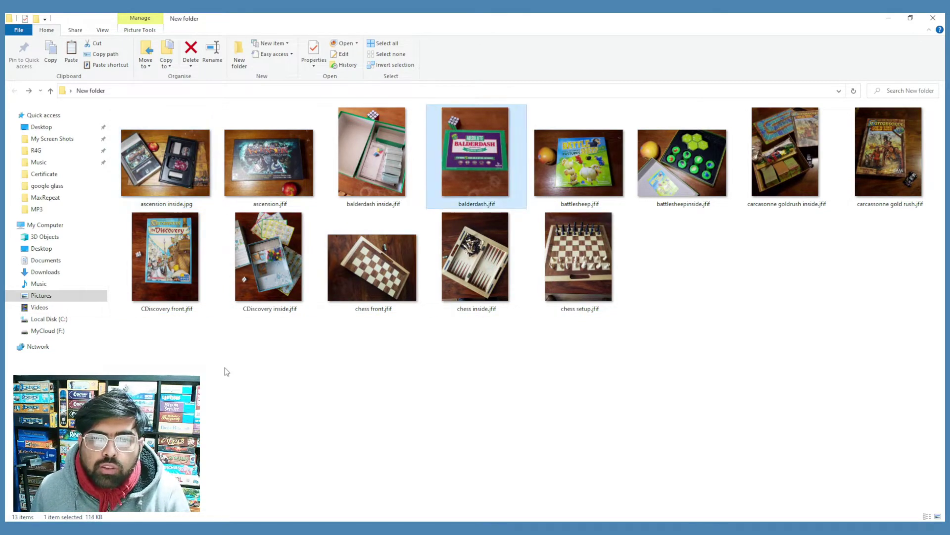
key(Right)
key(Right)
key(Right)
key(Right)
key(Left)
key(Left)
key(Home)
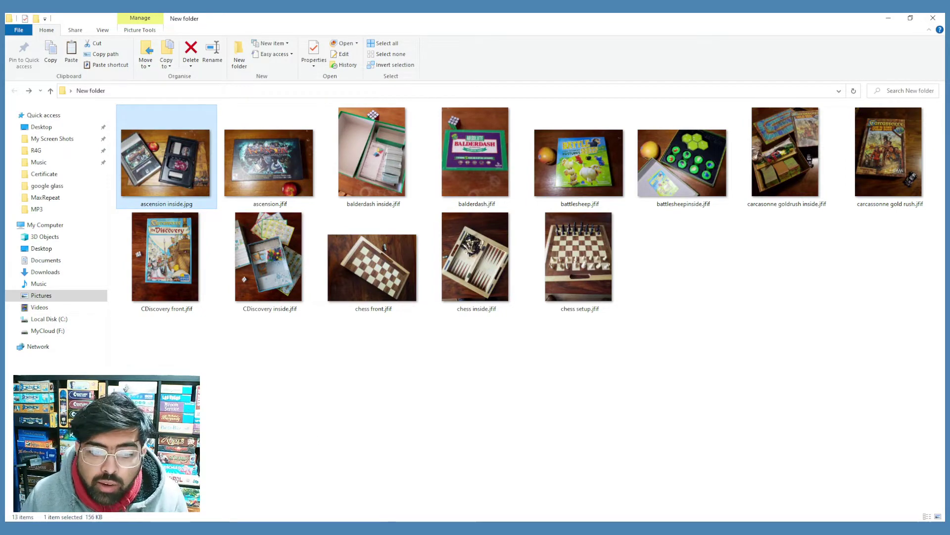
Reset the renaming settings, load the New folder and step down through its file list.
click(370, 521)
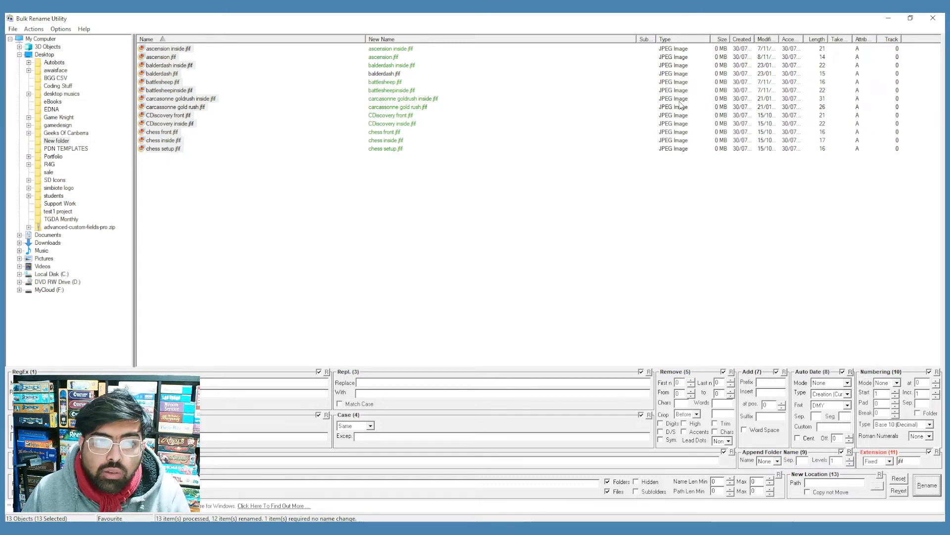
click(898, 480)
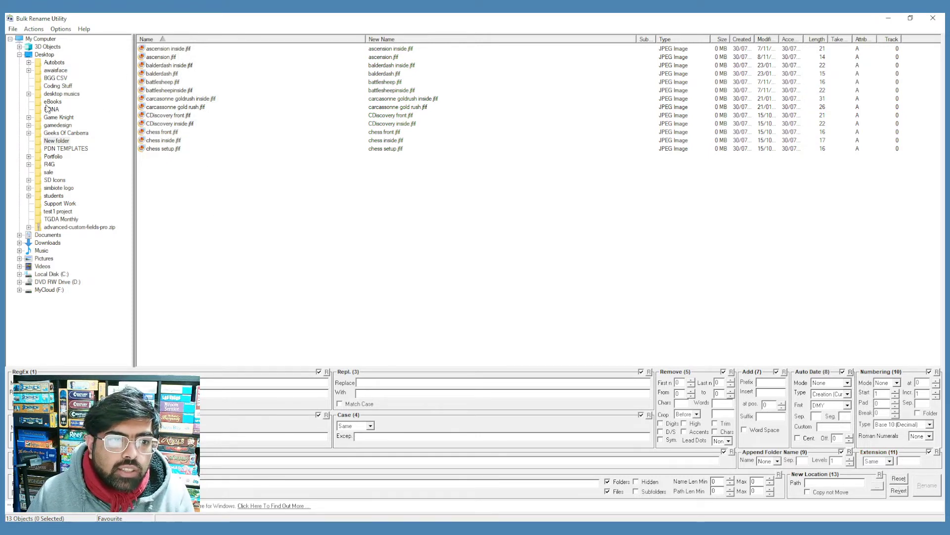
click(58, 142)
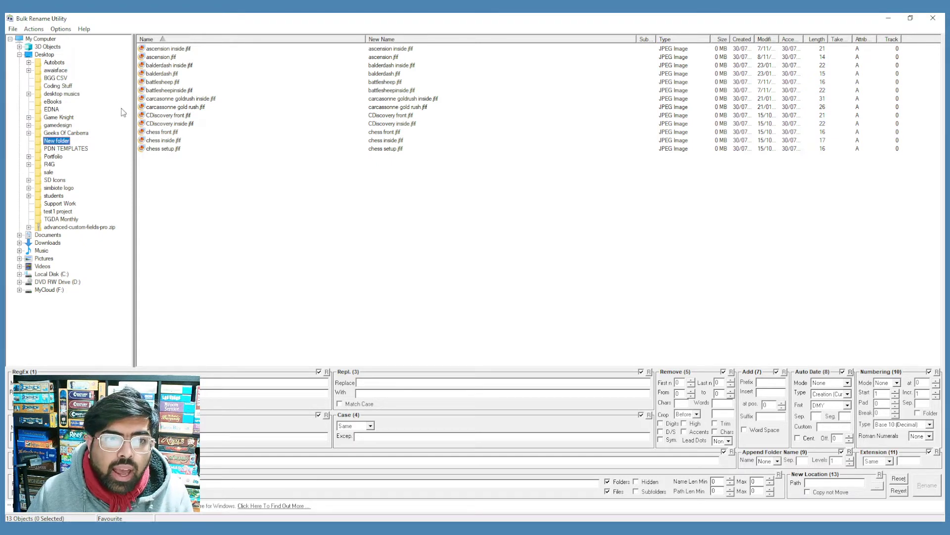
click(165, 50)
key(Down)
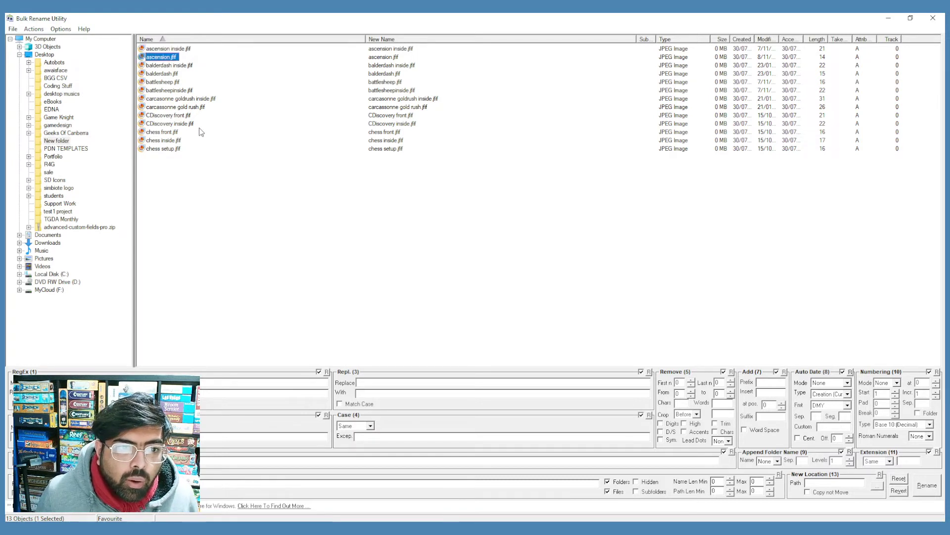
key(Down)
key(Down)
key(Down)
key(Down)
key(Down)
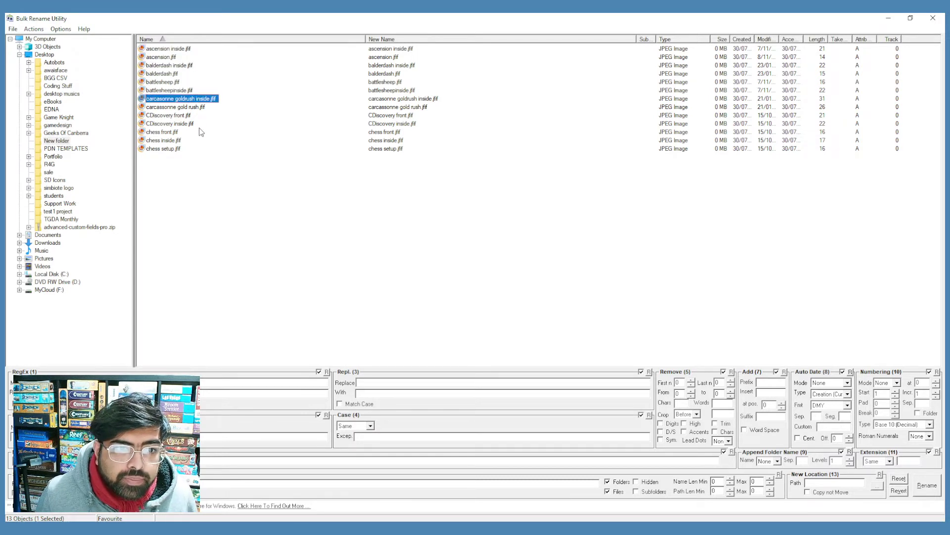
key(Down)
key(Down)
key(Down)
key(Down)
key(Down)
key(Down)
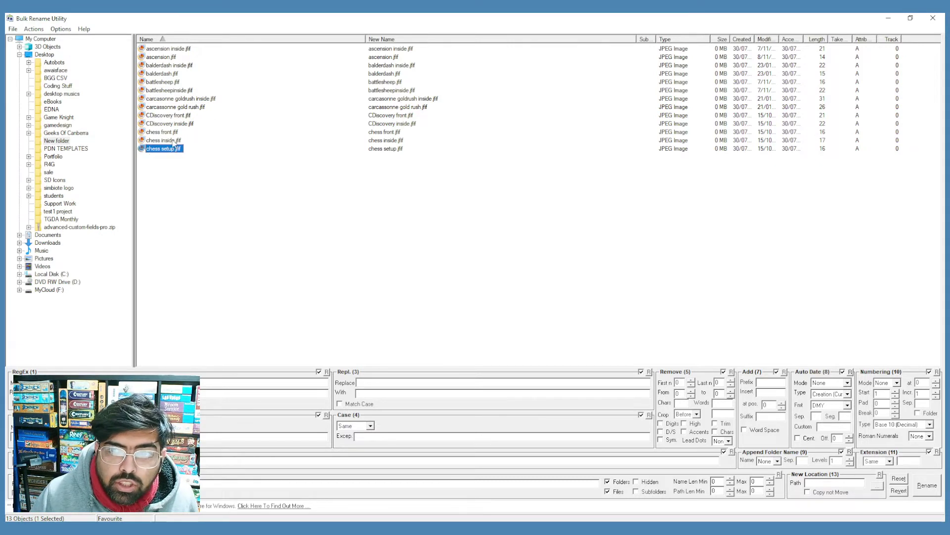
Reload Desktop > Geeks Of Canberra > New folder so the updated photo list appears.
click(63, 134)
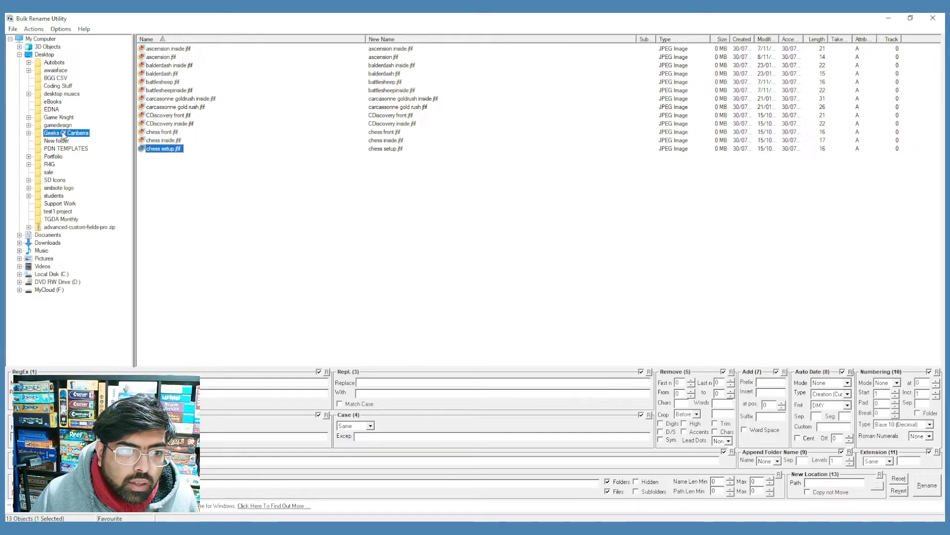
click(57, 148)
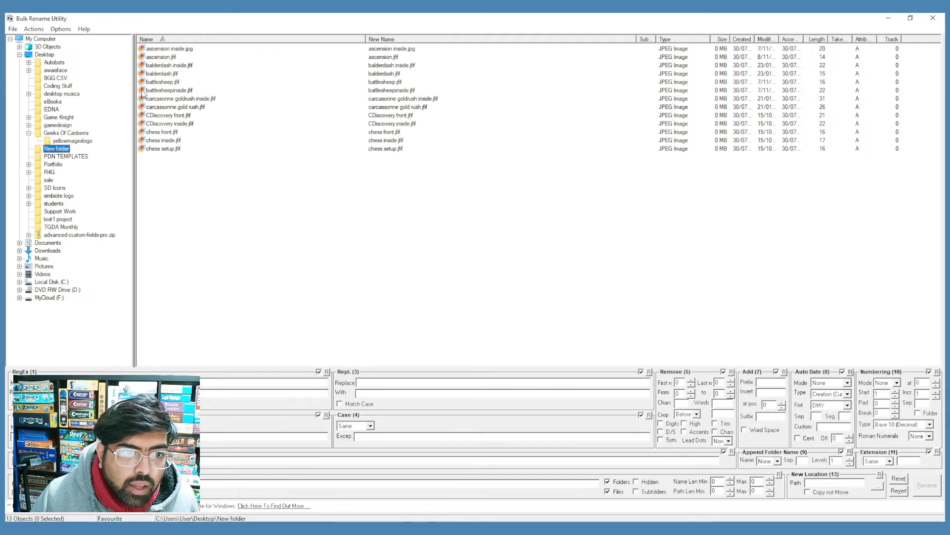
Select all 13 photos, set Extension (11) to Fixed 'jpg' and apply the rename.
click(185, 49)
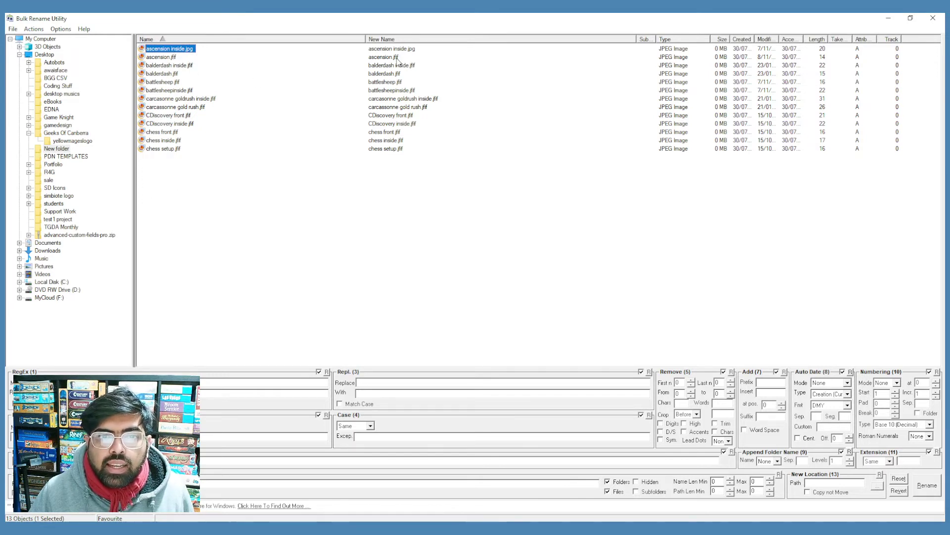
shift+click(167, 150)
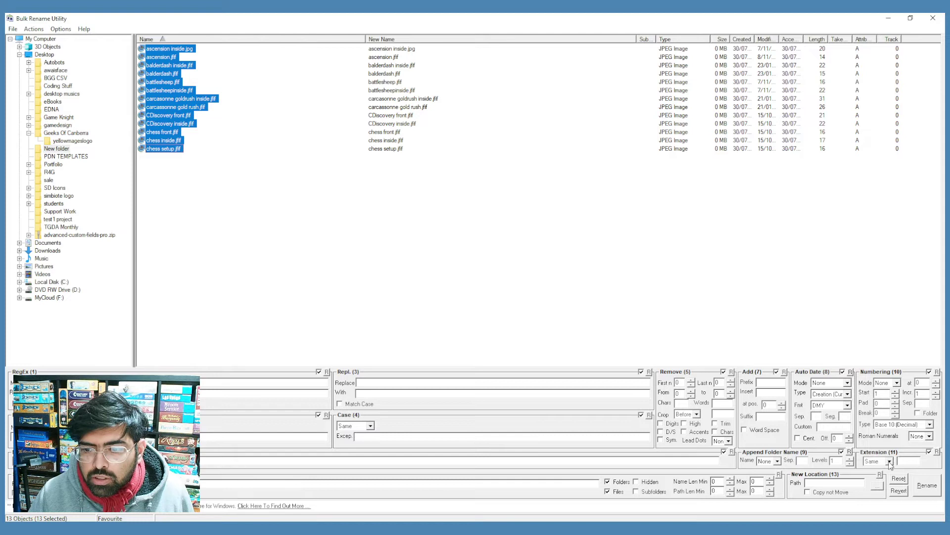
click(890, 462)
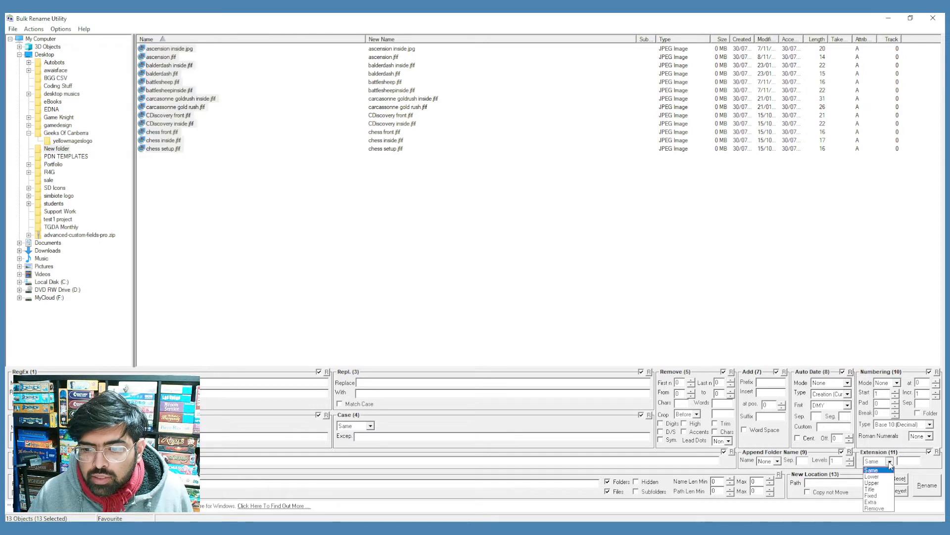
click(884, 497)
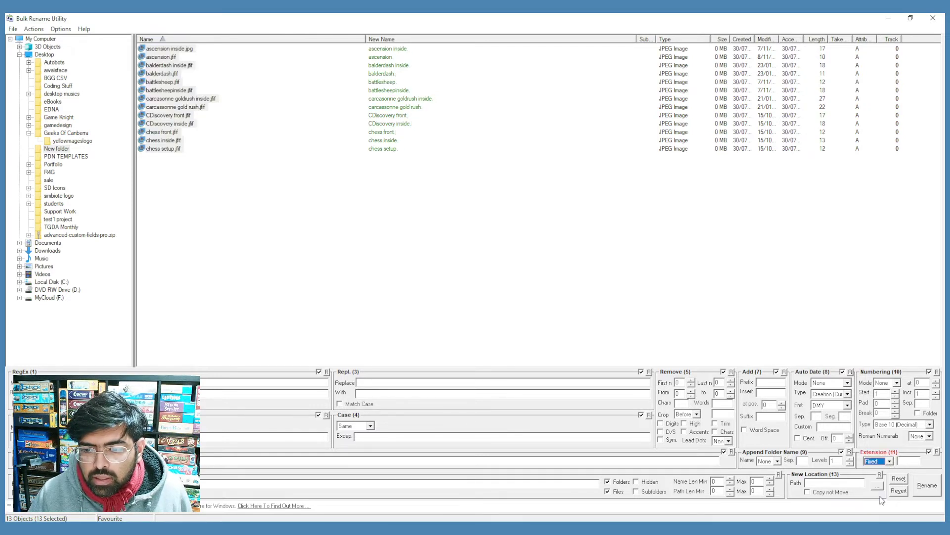
click(908, 460)
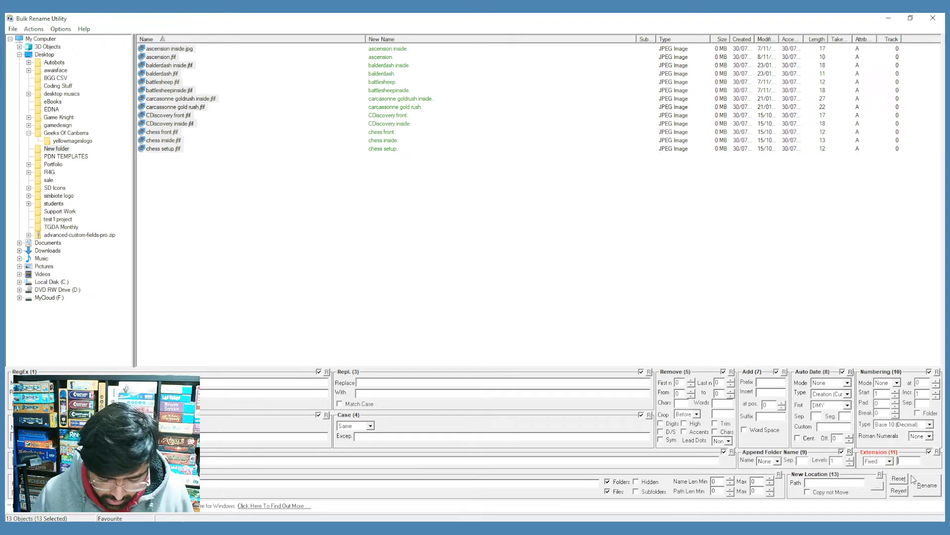
text(jpg)
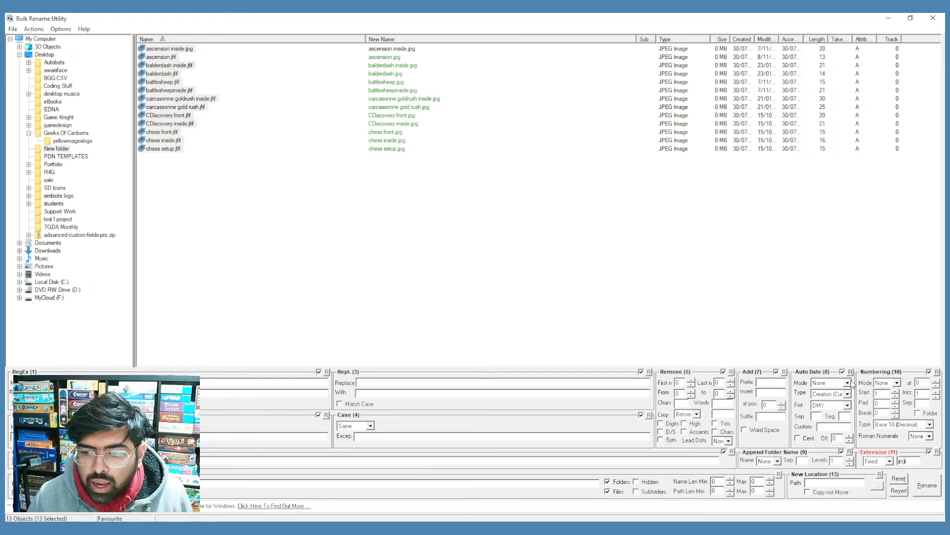
click(926, 487)
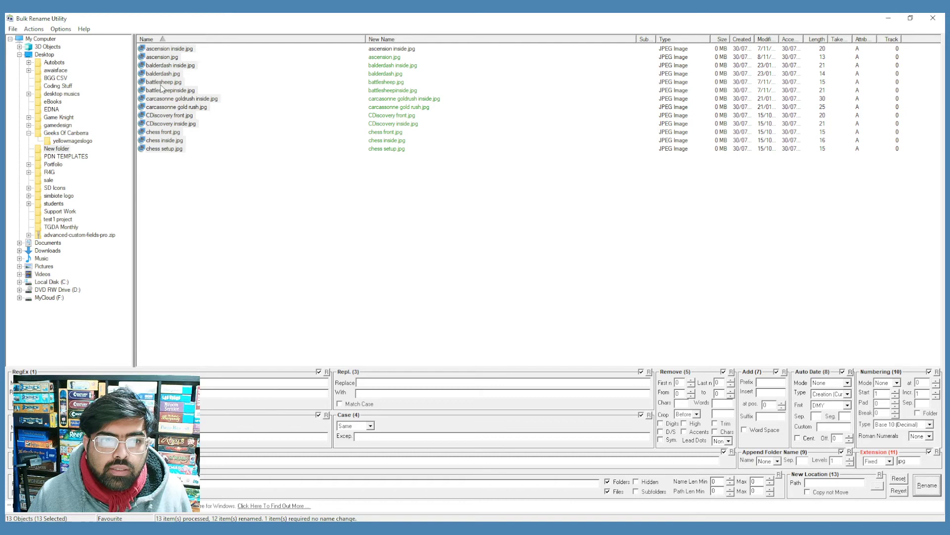
Check the renamed .jpg photos such as battlesheep.jpg in File Explorer, then return to Bulk Rename Utility.
key(alt+Tab)
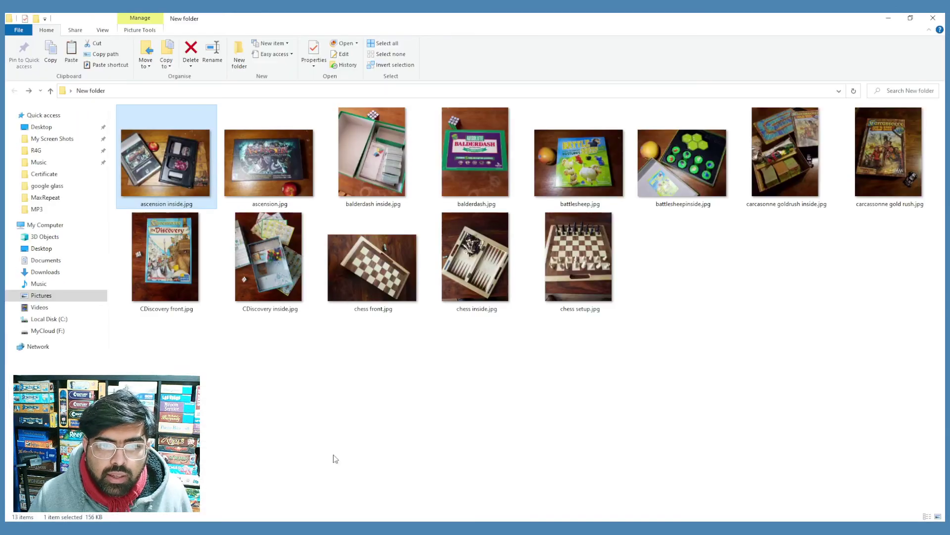
click(309, 178)
click(582, 183)
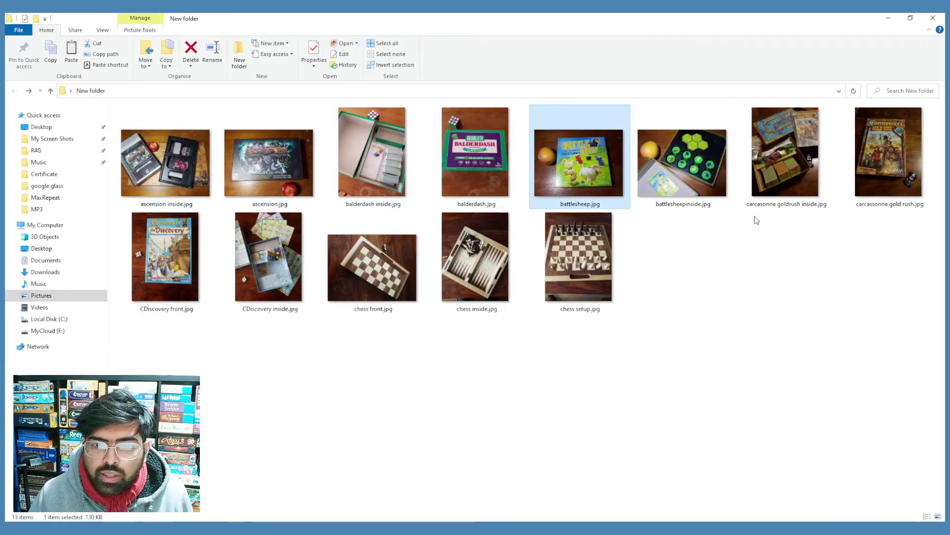
click(755, 219)
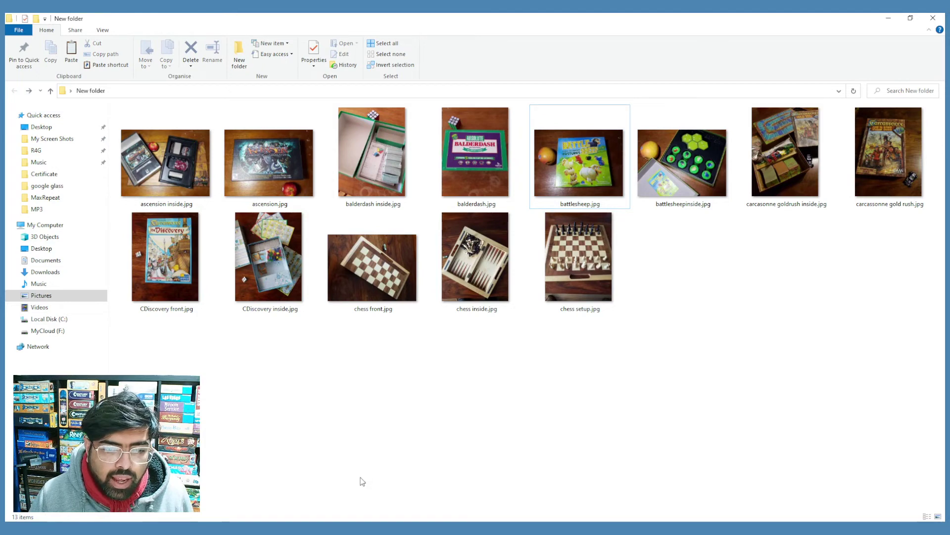
key(alt+Tab)
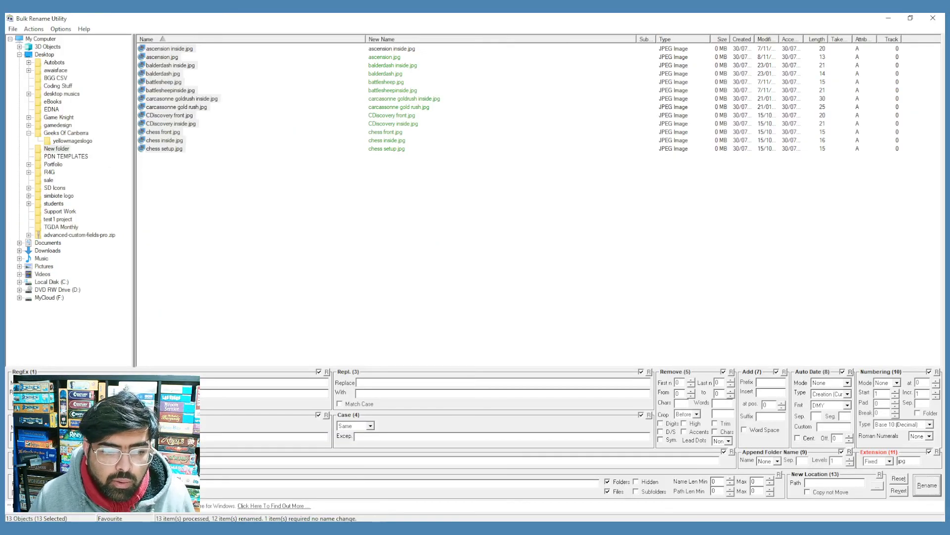
key(alt+Tab)
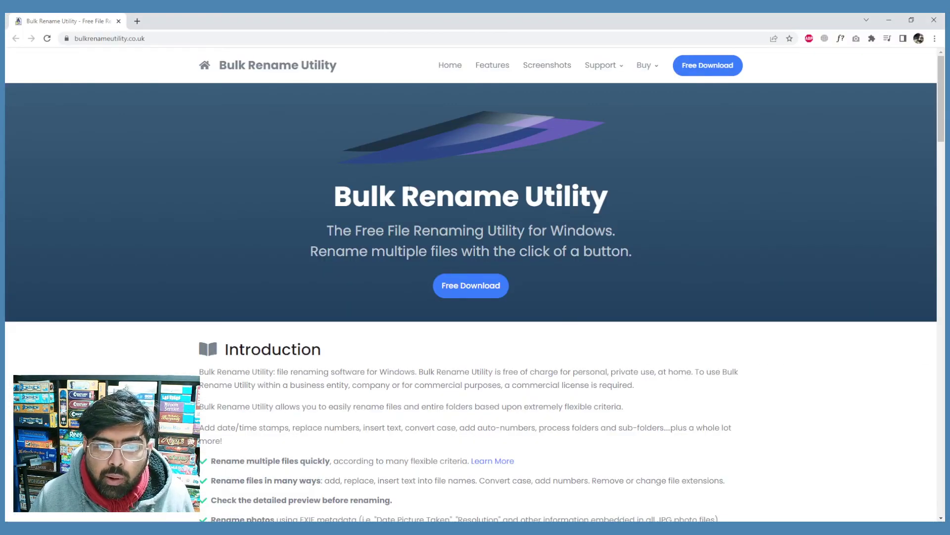
key(alt+Tab)
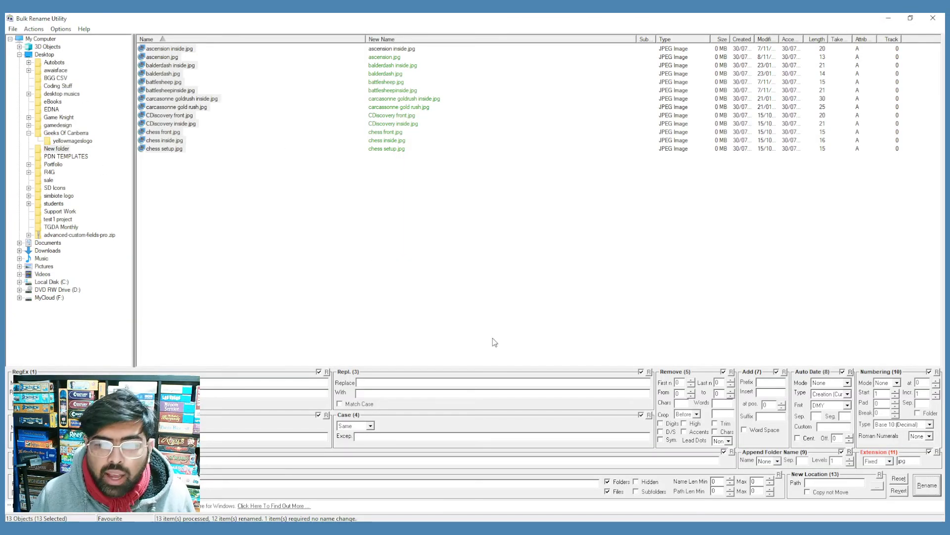
click(874, 462)
click(875, 495)
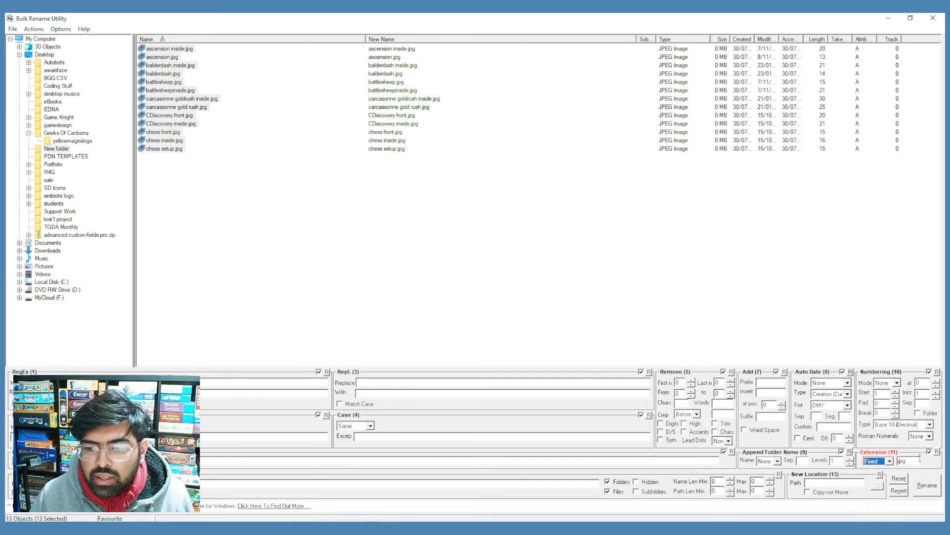